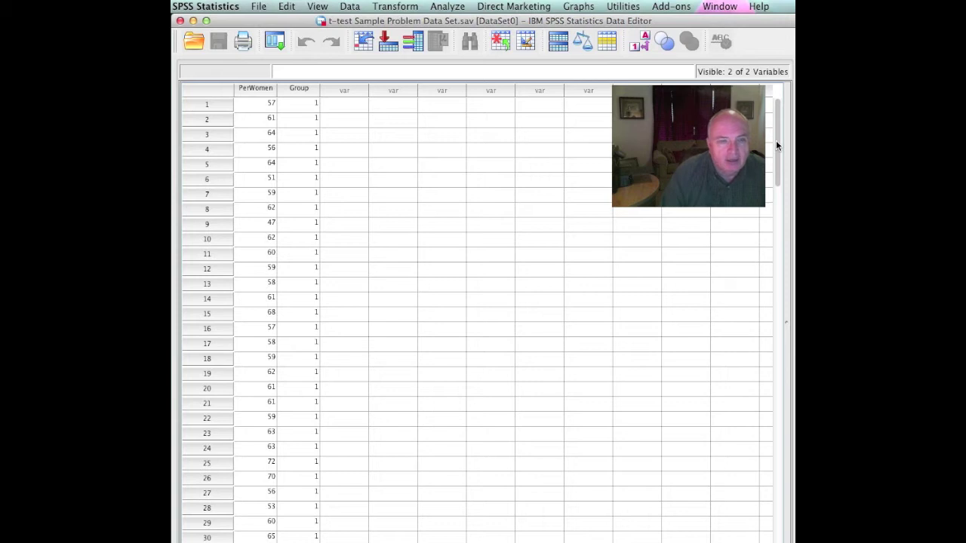
left_click_drag(776, 145, 769, 352)
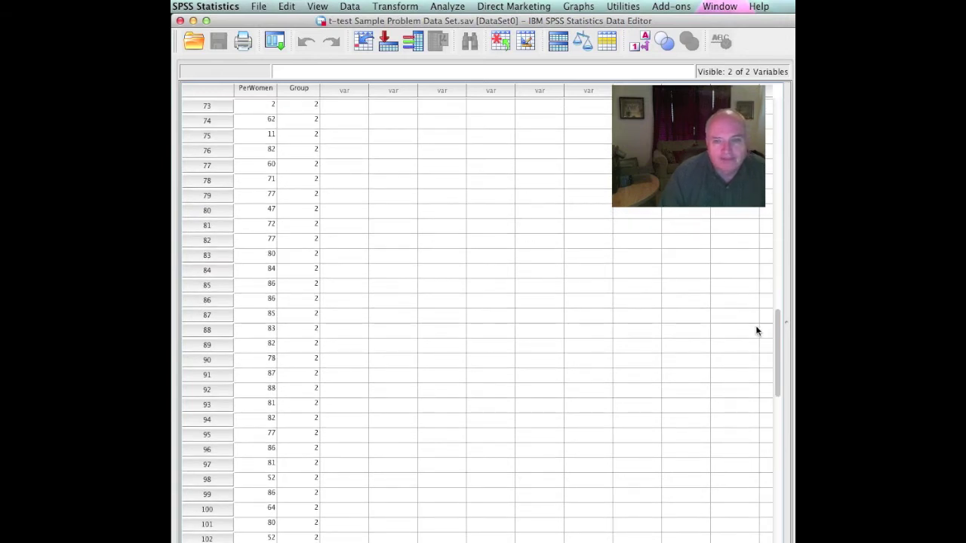
left_click_drag(778, 343, 772, 198)
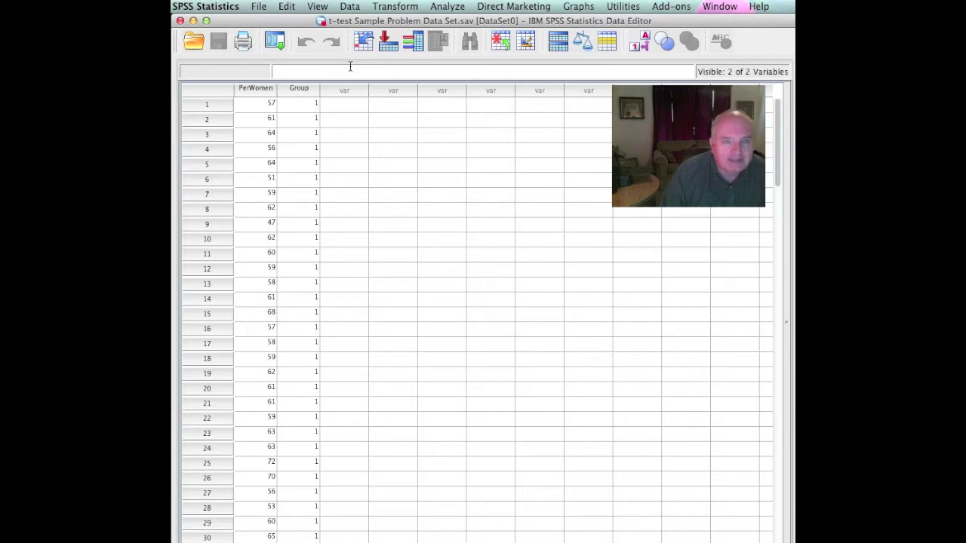
Open Analyze > Compare Means > Independent-Samples T Test, preset with PerWomen and Group(1 2)
left_click(445, 7)
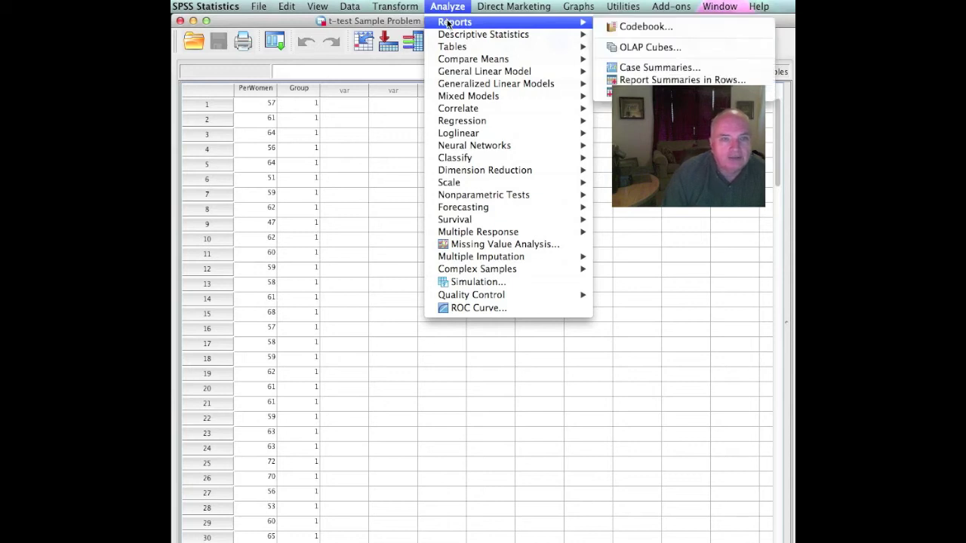
mouse_move(452, 34)
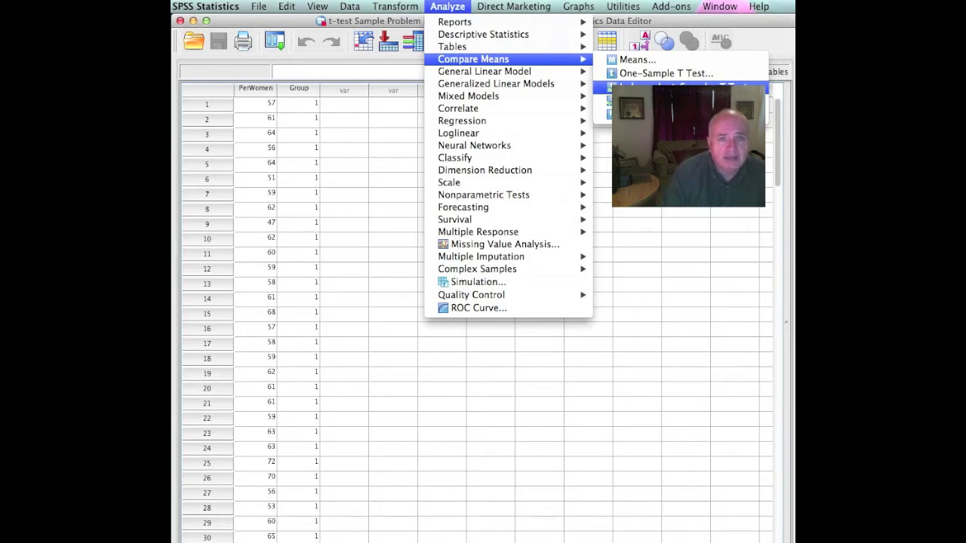
left_click(603, 88)
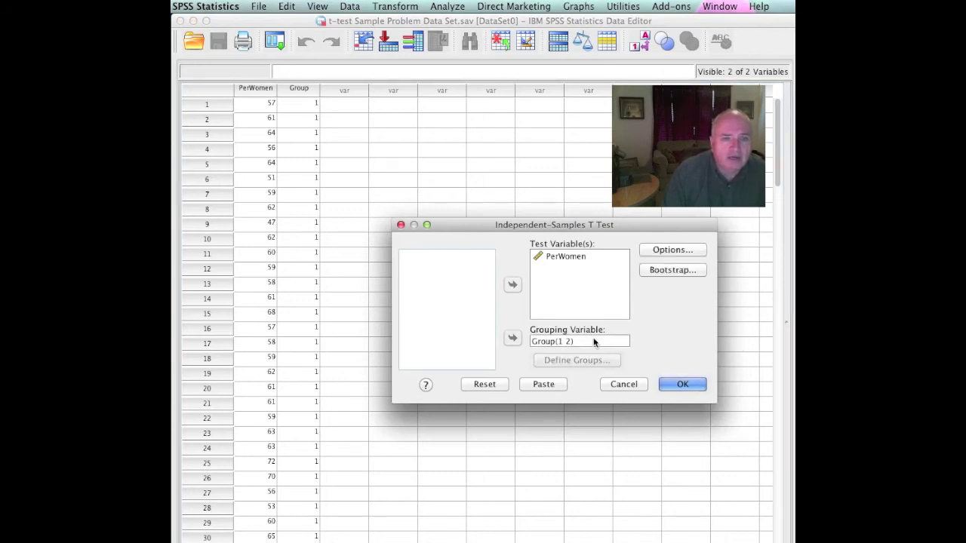
Reassign PerWomen as the test variable and Group as the grouping variable
left_click(548, 255)
left_click(512, 285)
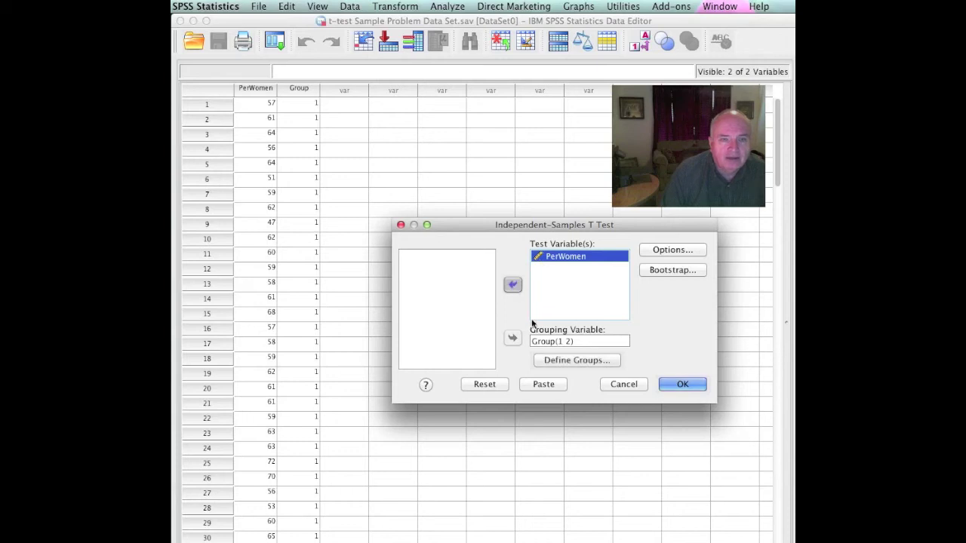
left_click(537, 341)
left_click(513, 339)
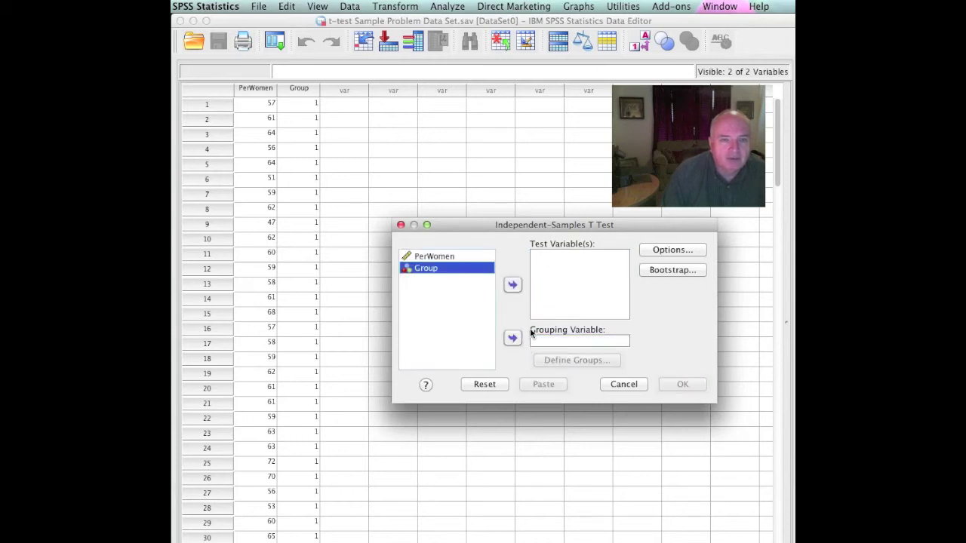
left_click(433, 258)
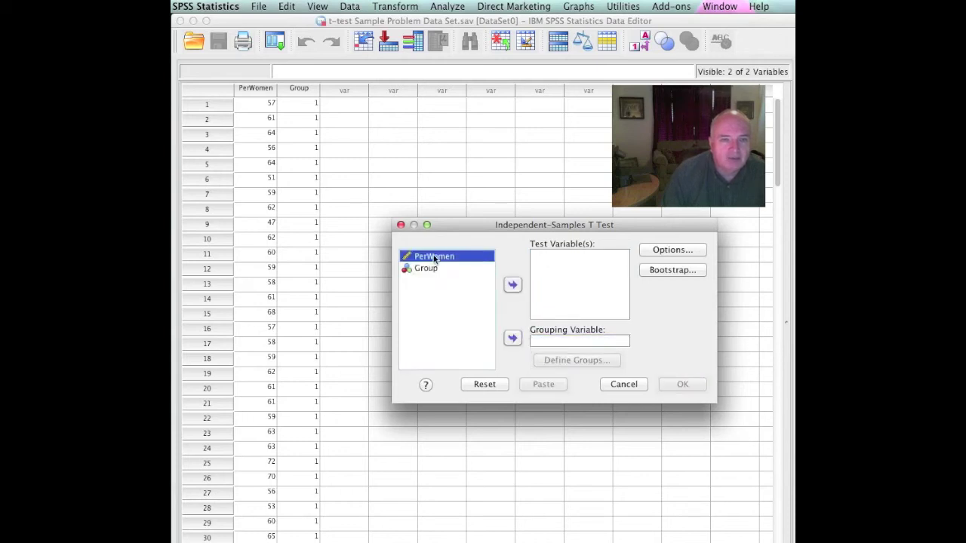
left_click(512, 284)
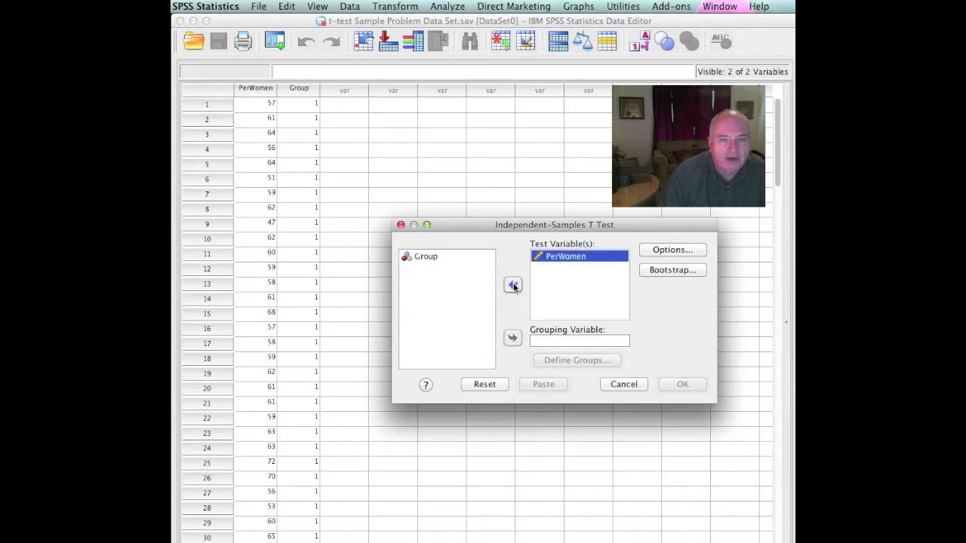
left_click(421, 257)
left_click(513, 338)
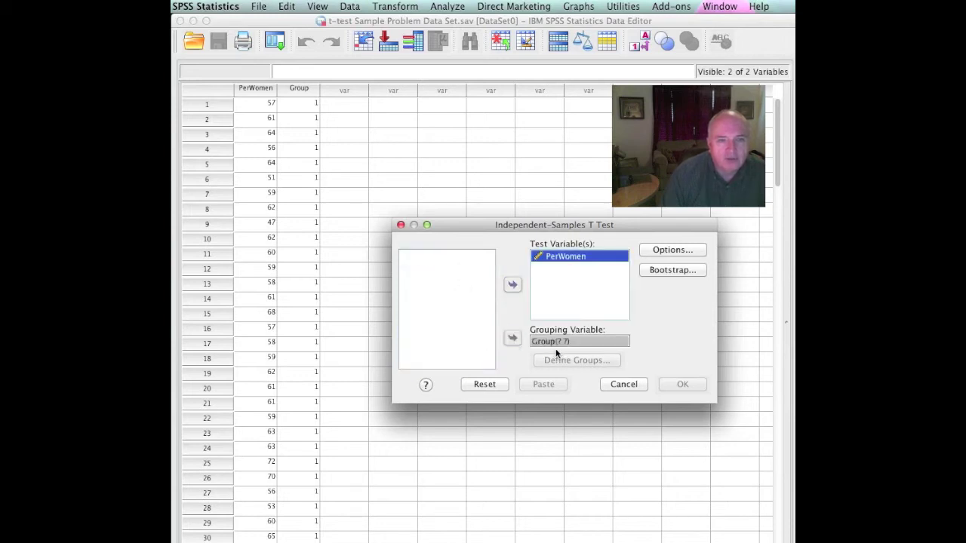
Define the groups as 1 and 2 and keep the 95% confidence interval option
left_click(571, 360)
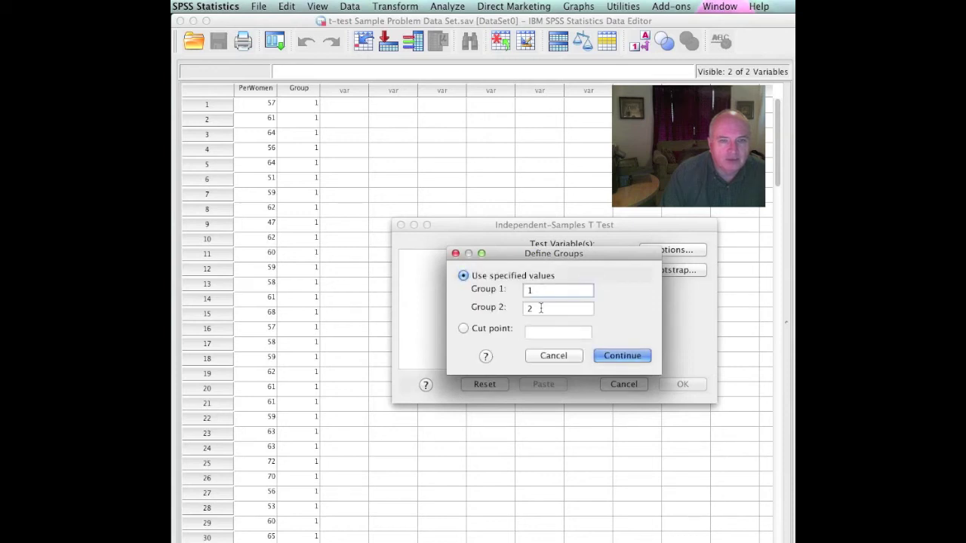
left_click(620, 356)
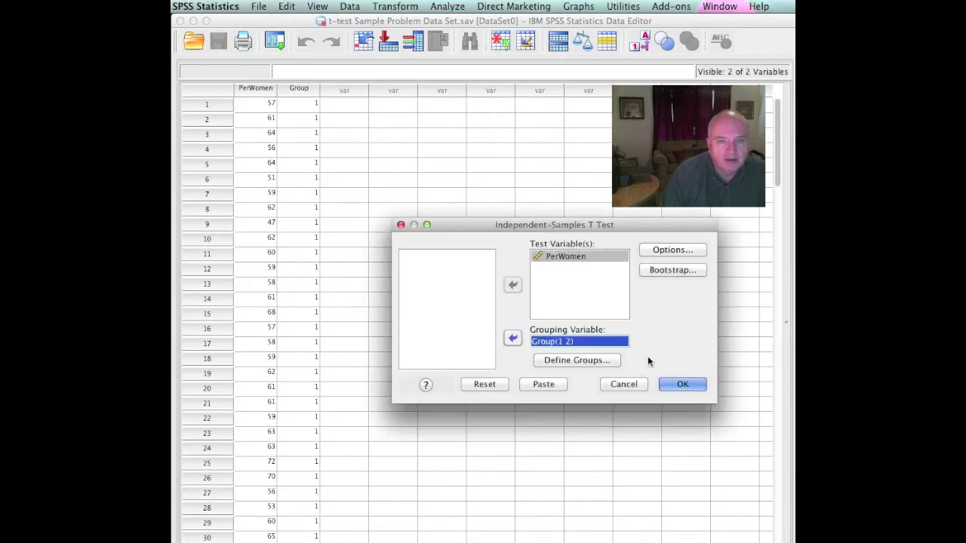
left_click(680, 252)
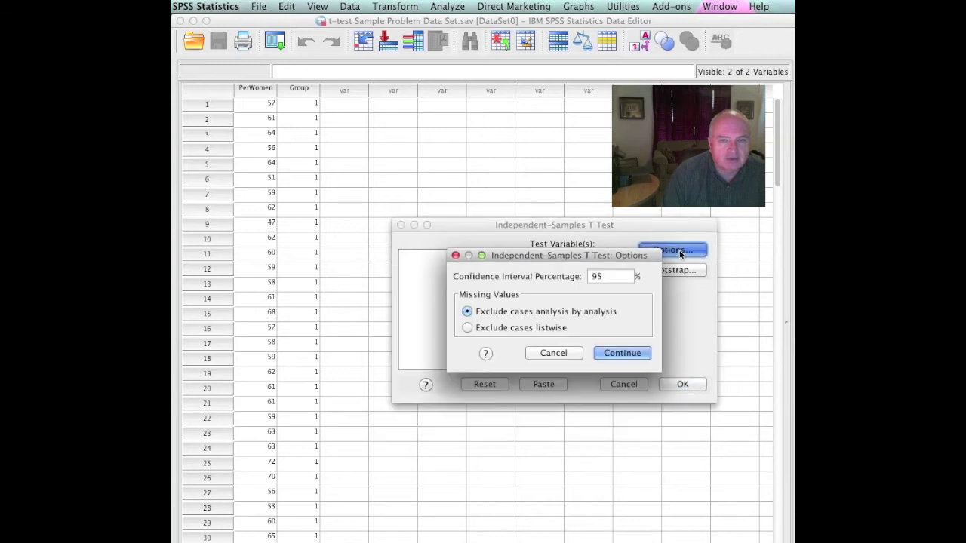
left_click(630, 355)
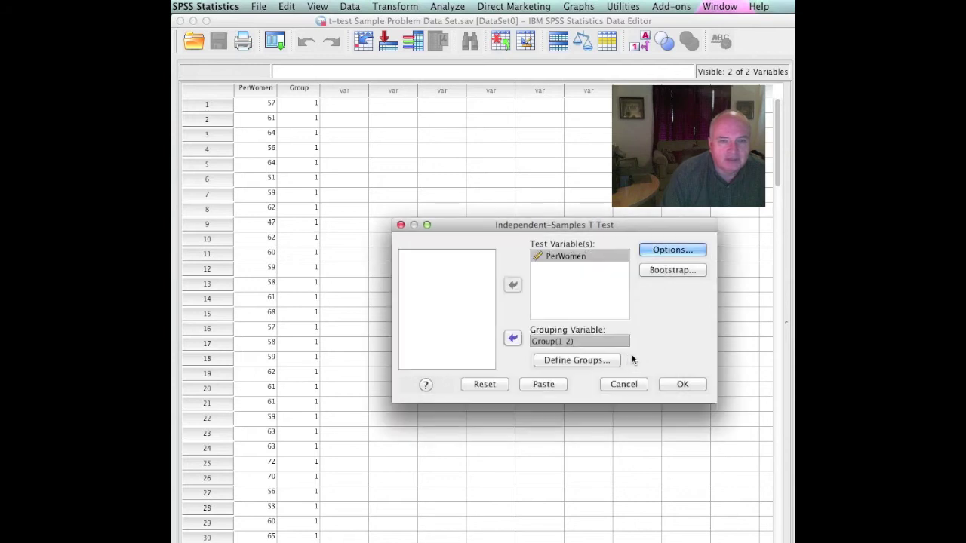
left_click(680, 386)
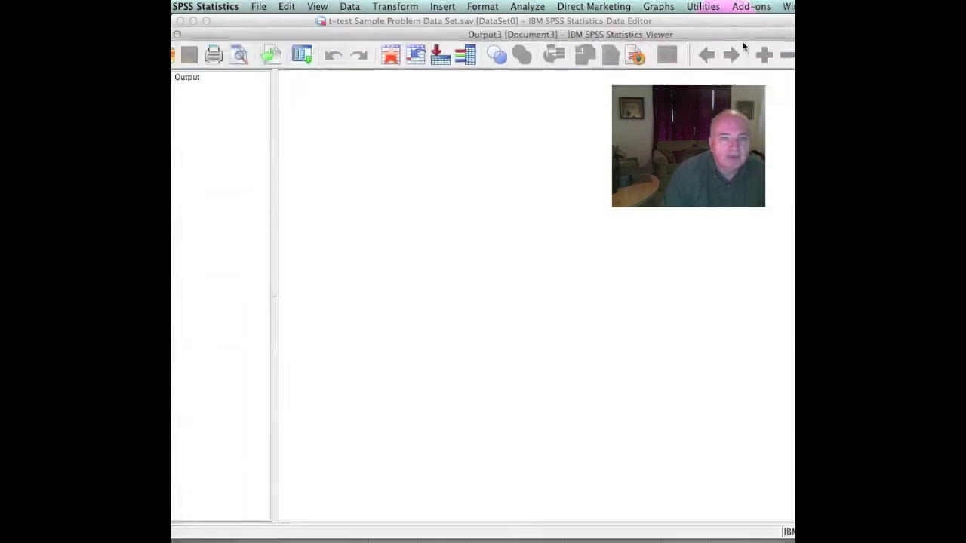
left_click_drag(716, 36, 615, 23)
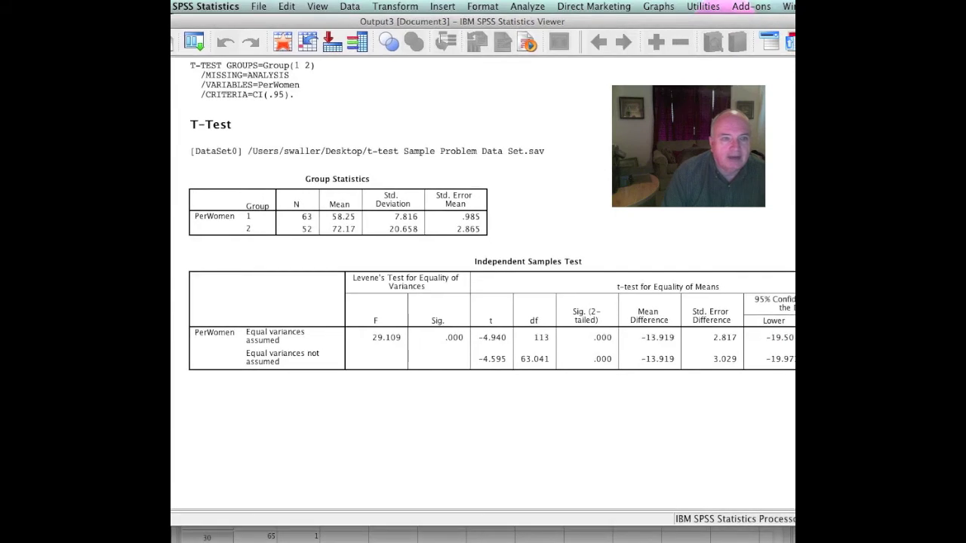
left_click(436, 191)
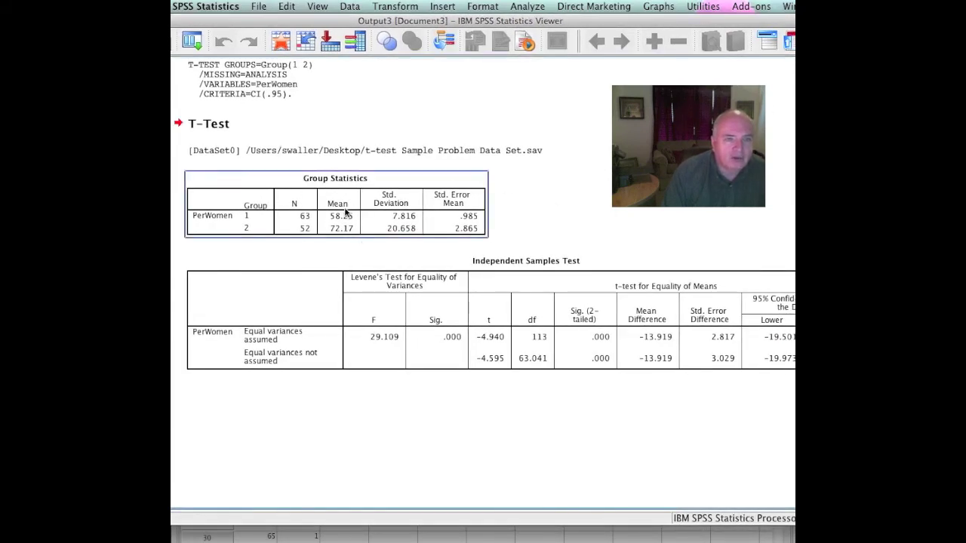
left_click(313, 240)
left_click(317, 232)
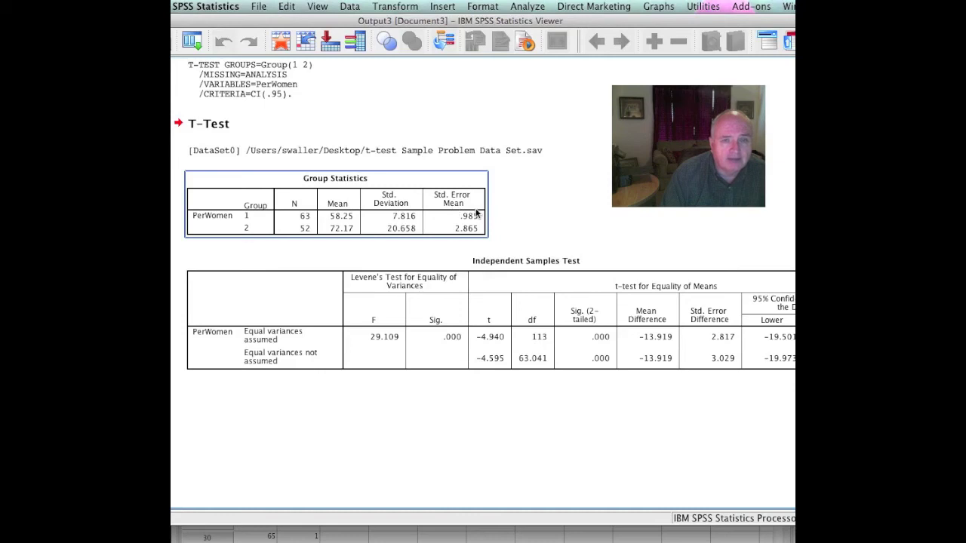
left_click(523, 219)
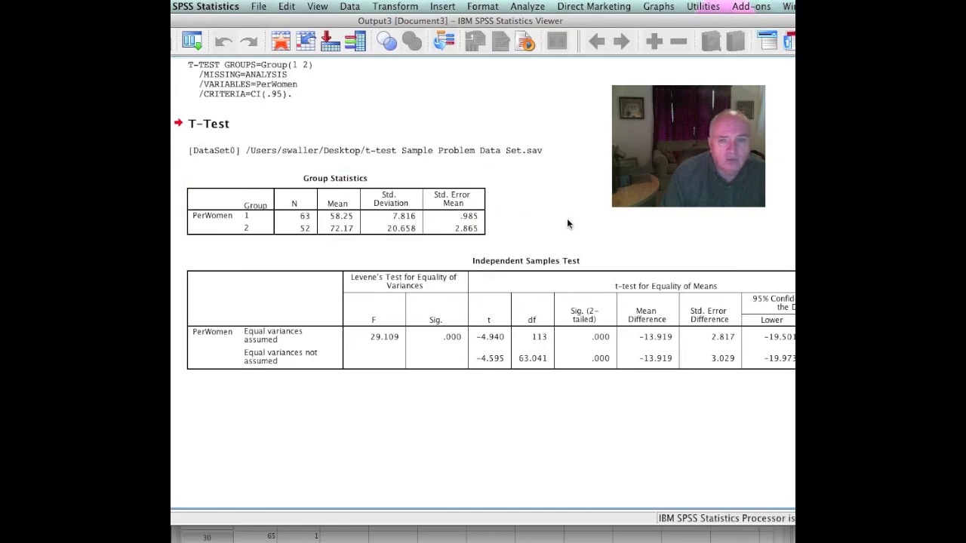
left_click(563, 242)
left_click(460, 388)
left_click(506, 319)
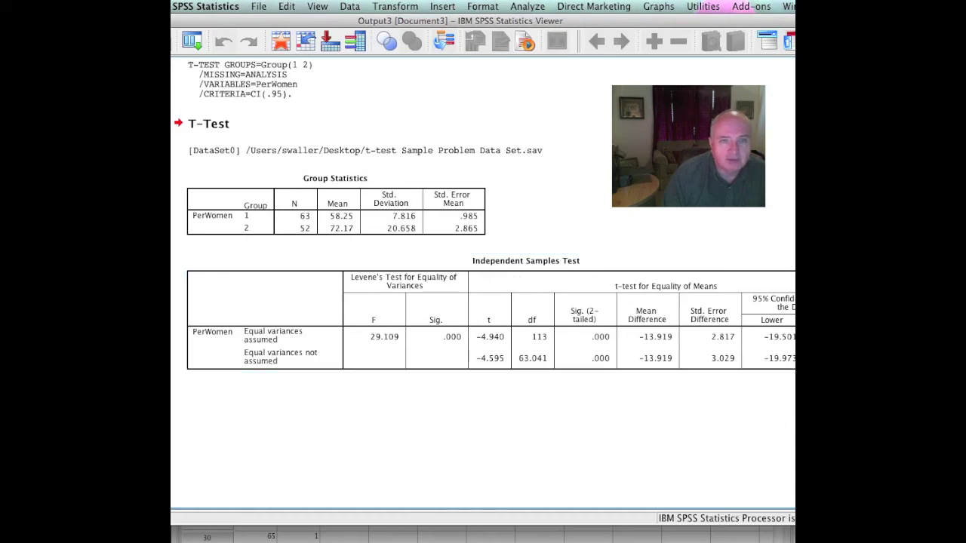
left_click(561, 273)
left_click_drag(659, 24, 641, 25)
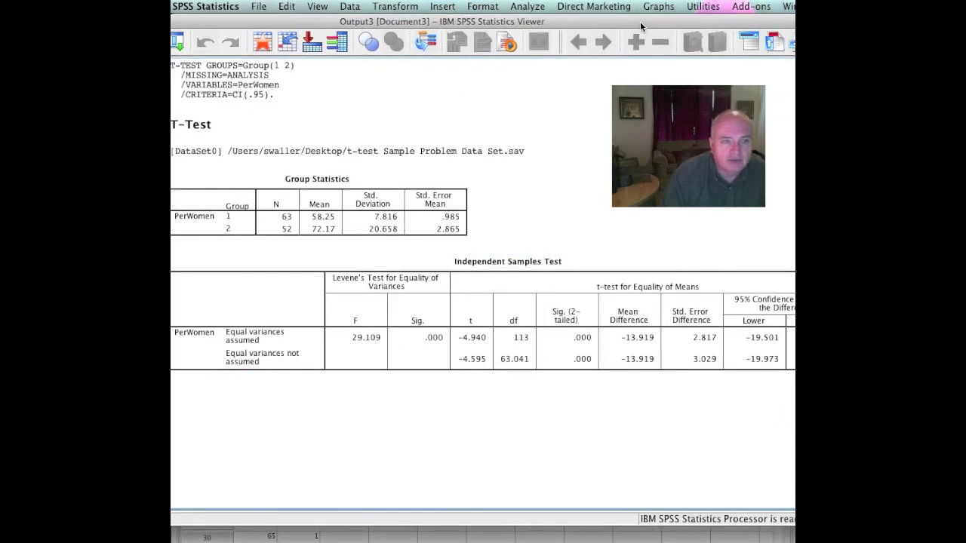
left_click(596, 297)
left_click(386, 364)
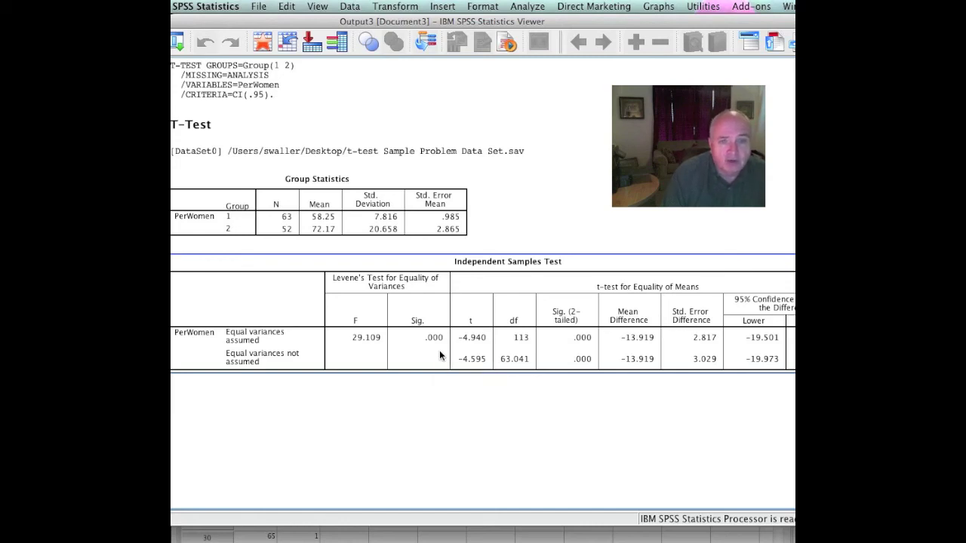
left_click(362, 230)
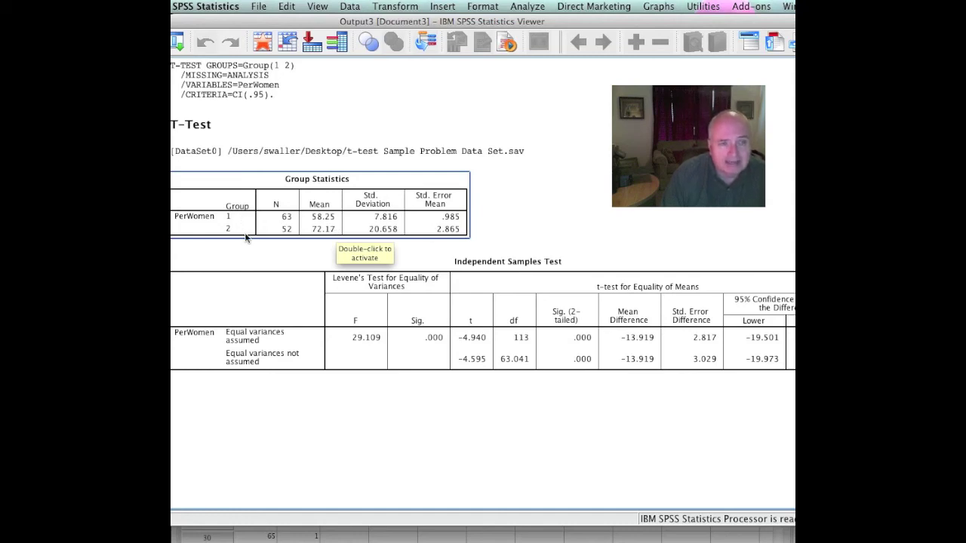
left_click(434, 326)
left_click(463, 393)
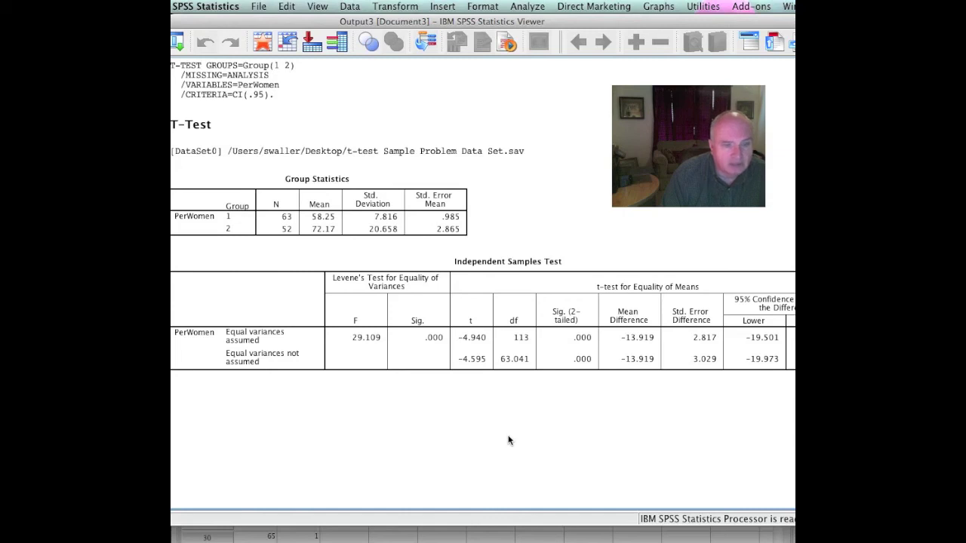
left_click(332, 368)
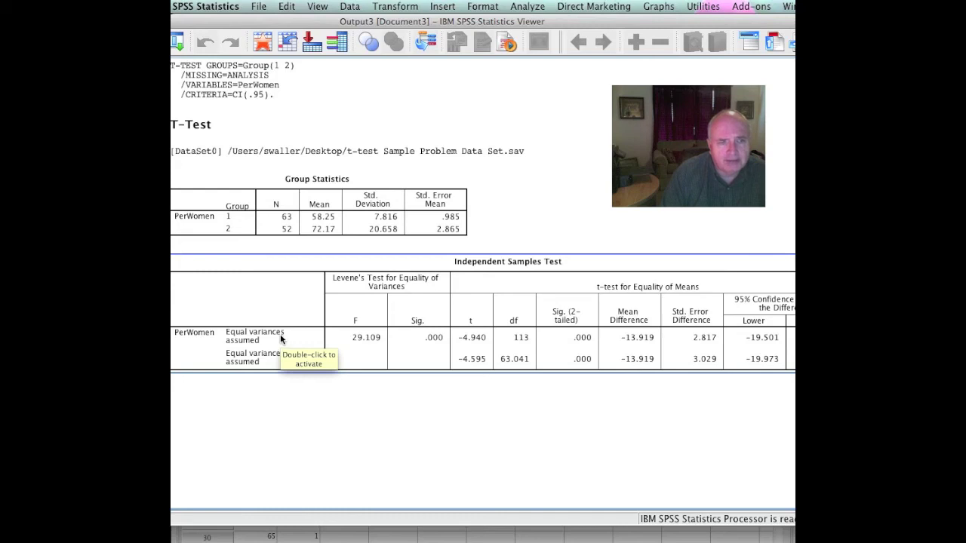
left_click(234, 218)
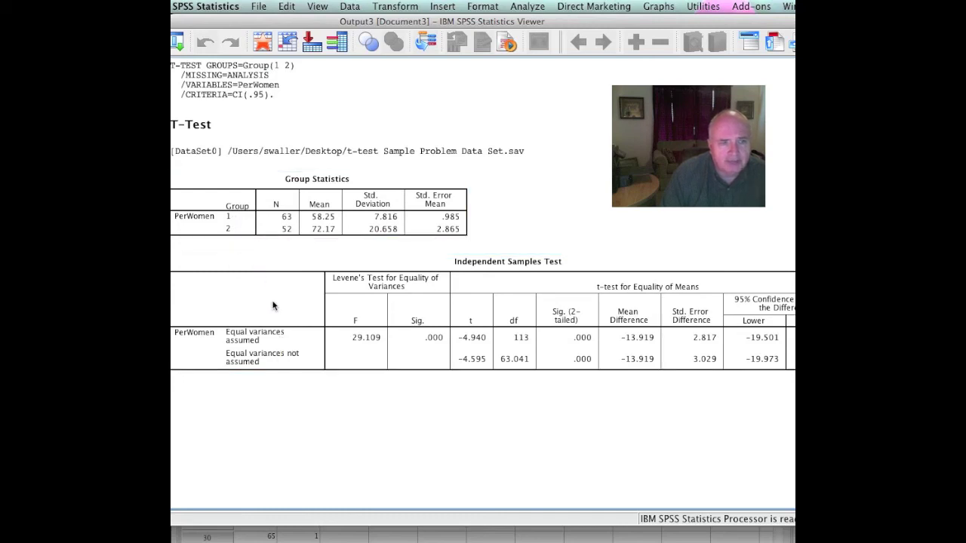
left_click(274, 351)
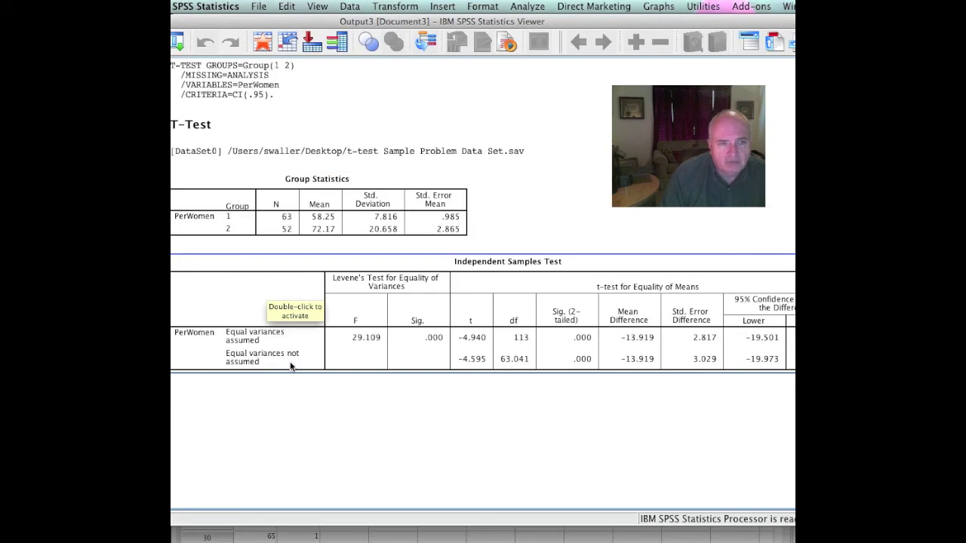
left_click(625, 398)
left_click(582, 359)
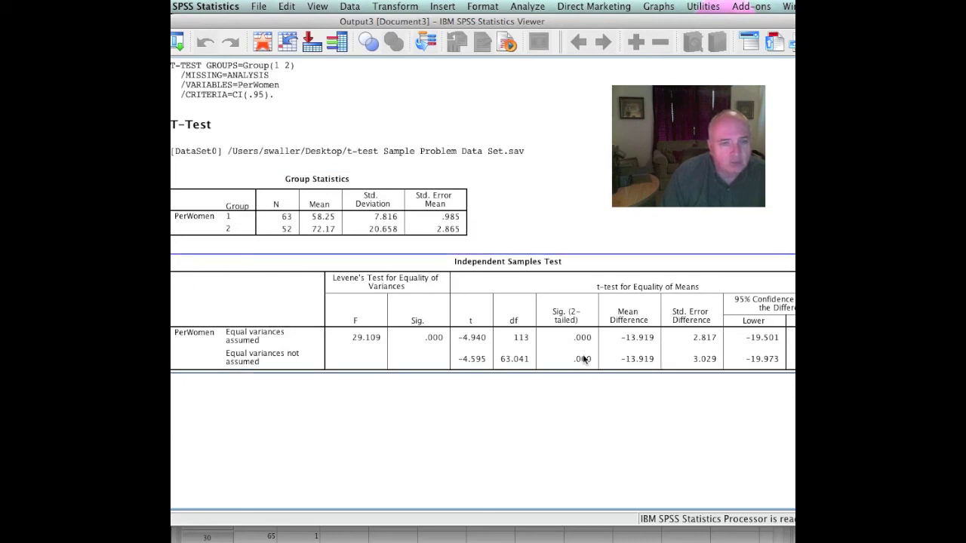
left_click(599, 396)
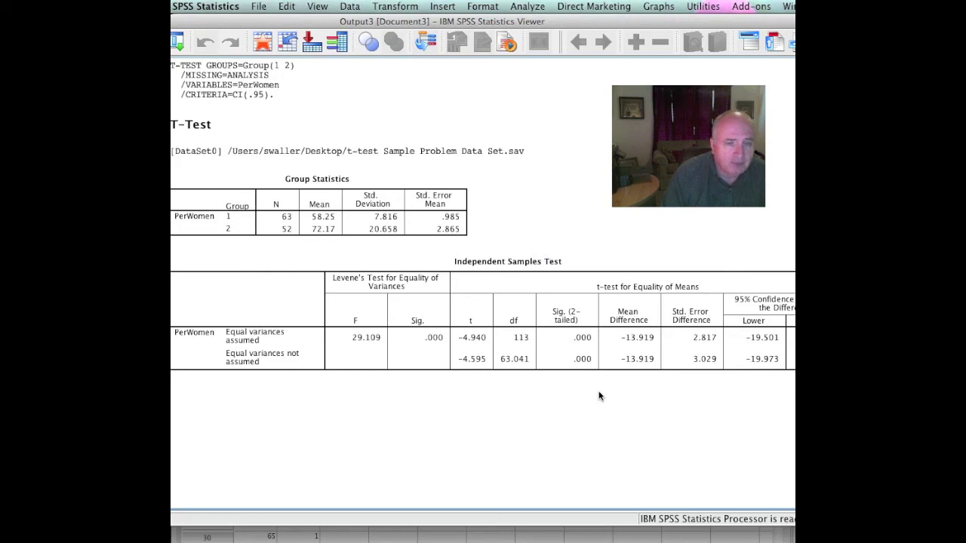
left_click(588, 368)
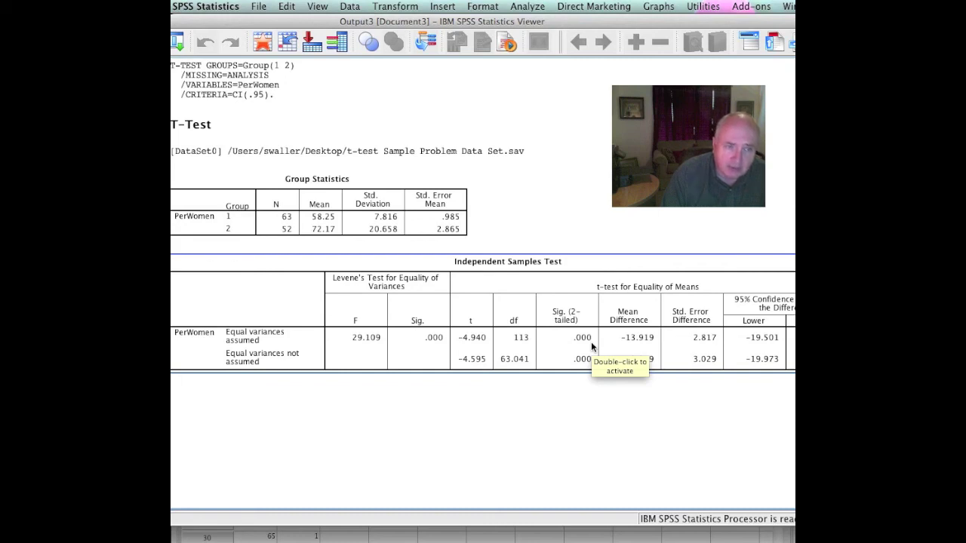
left_click(568, 408)
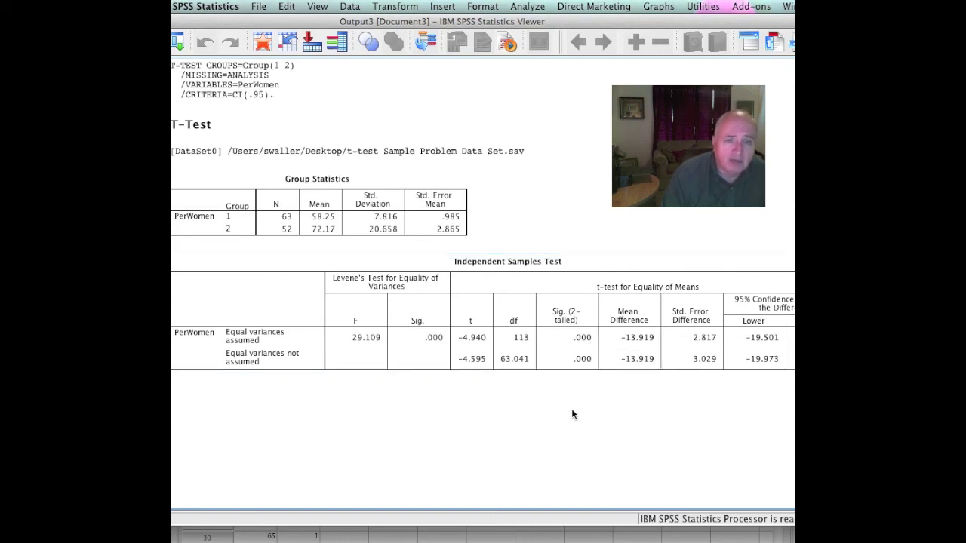
left_click(593, 356)
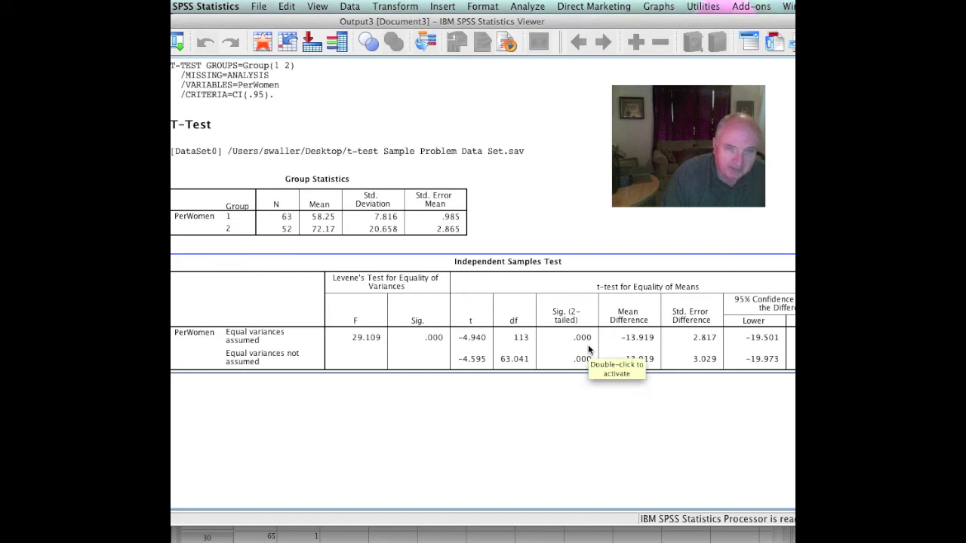
left_click(610, 389)
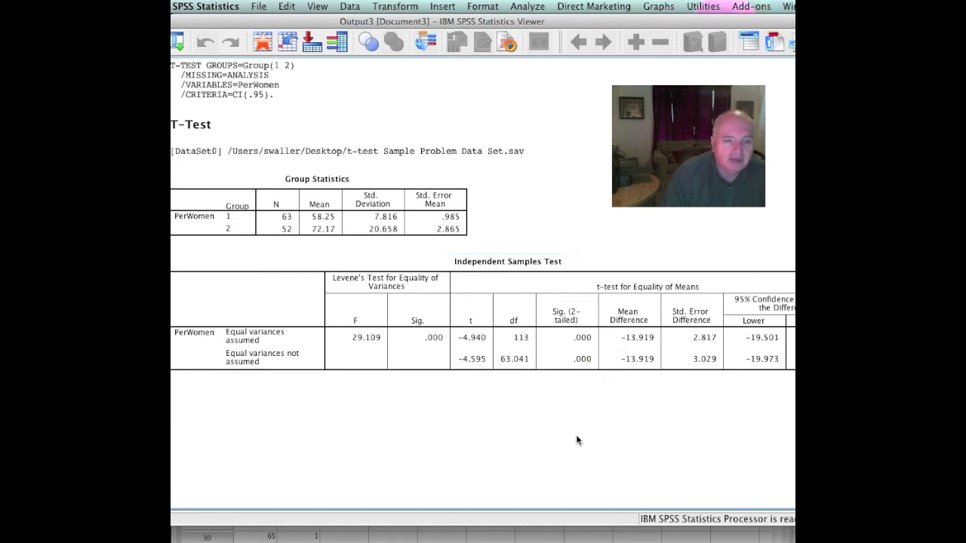